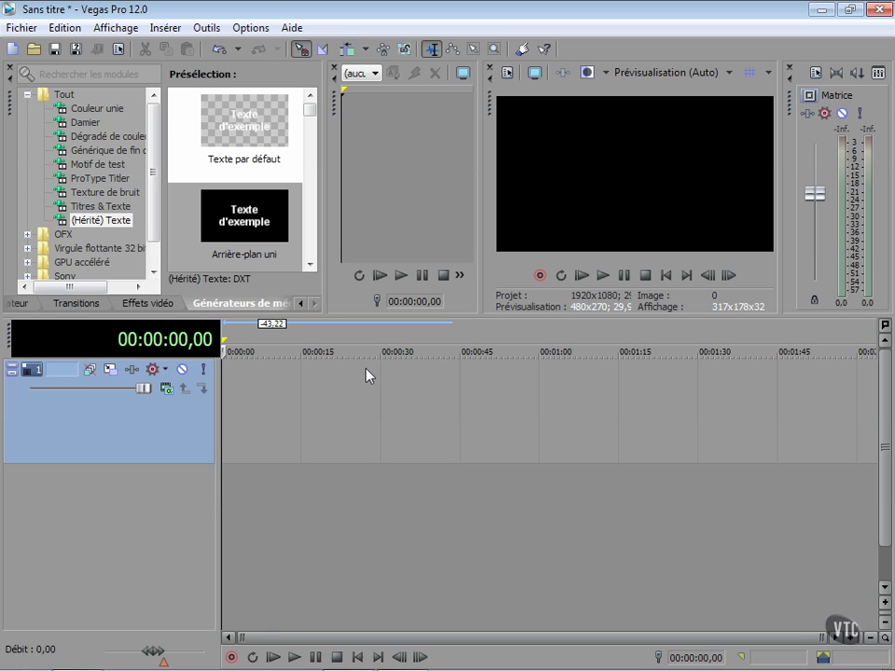
- Place the Défilement classique sur noir credit roll at the start of the video track and set its title to "Générique"
{"action": "left_click", "coordinate": [99, 151]}
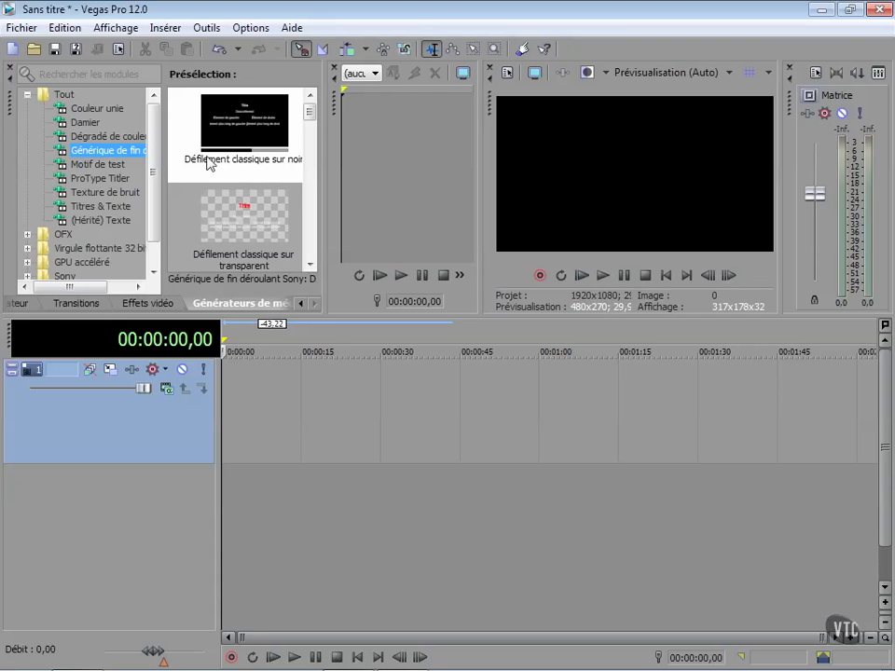
{"action": "left_click_drag", "start_coordinate": [216, 159], "coordinate": [226, 392]}
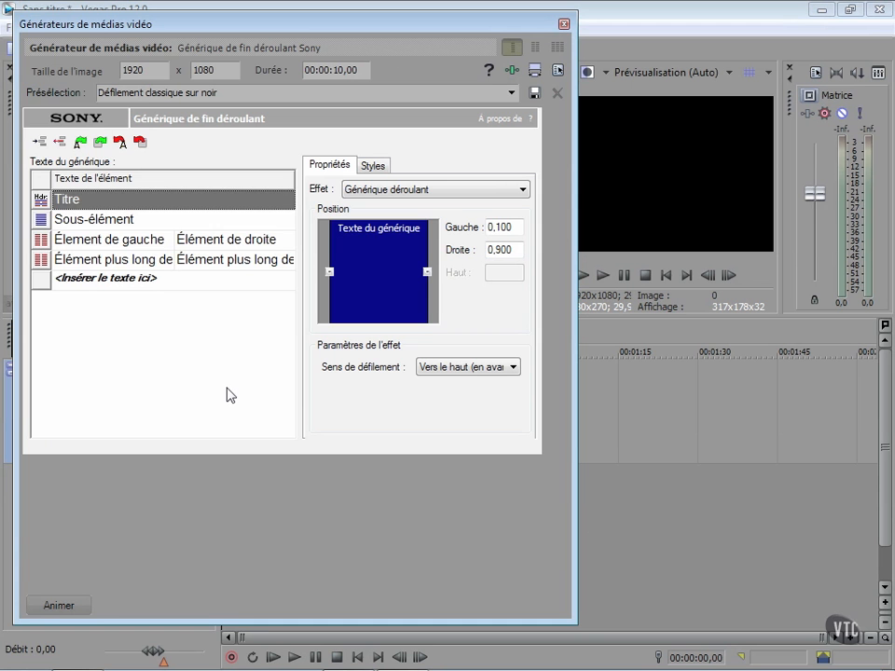
{"action": "left_click", "coordinate": [107, 203]}
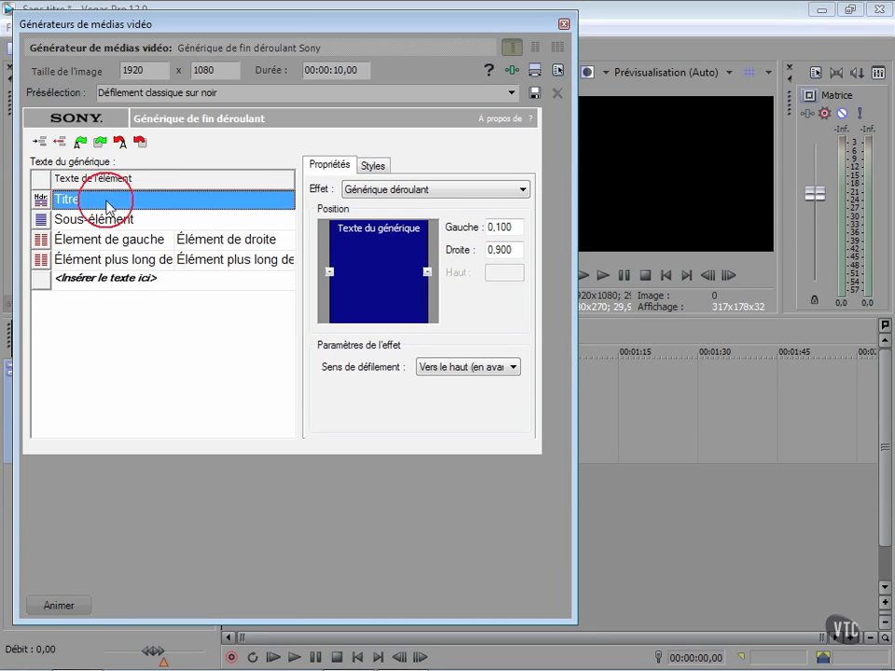
{"action": "left_click", "coordinate": [98, 199]}
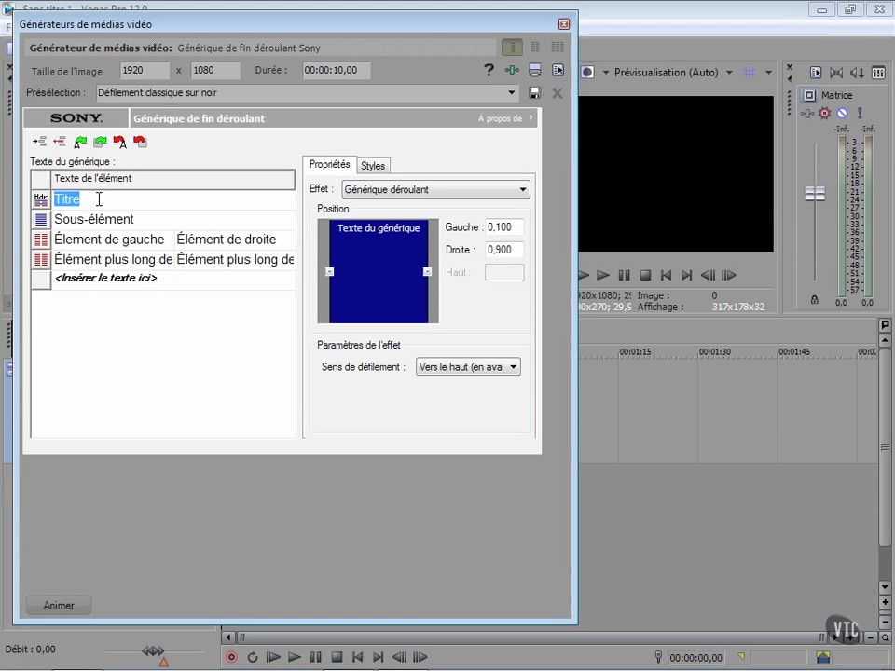
{"action": "type", "text": "Générique"}
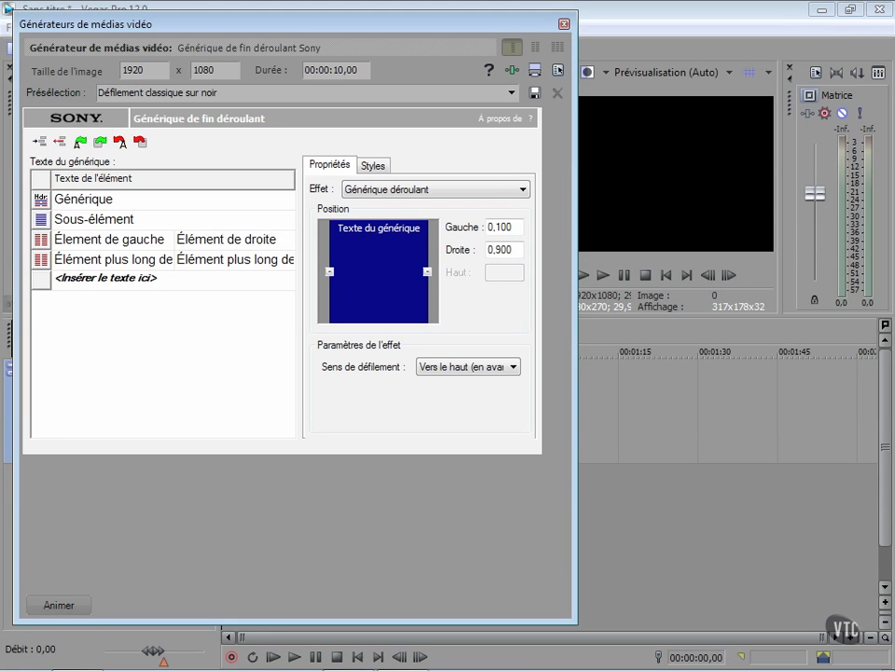
- Set the credits' sub-element to "En quelques clicks" and the first two-column row to "Son" and "Mr x"
{"action": "left_click", "coordinate": [95, 222]}
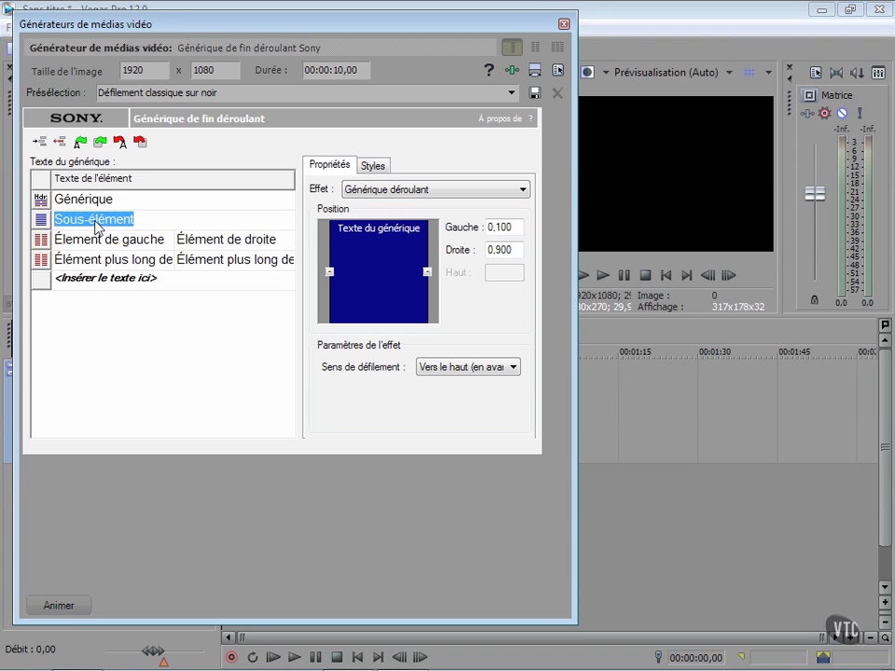
{"action": "type", "text": "En "}
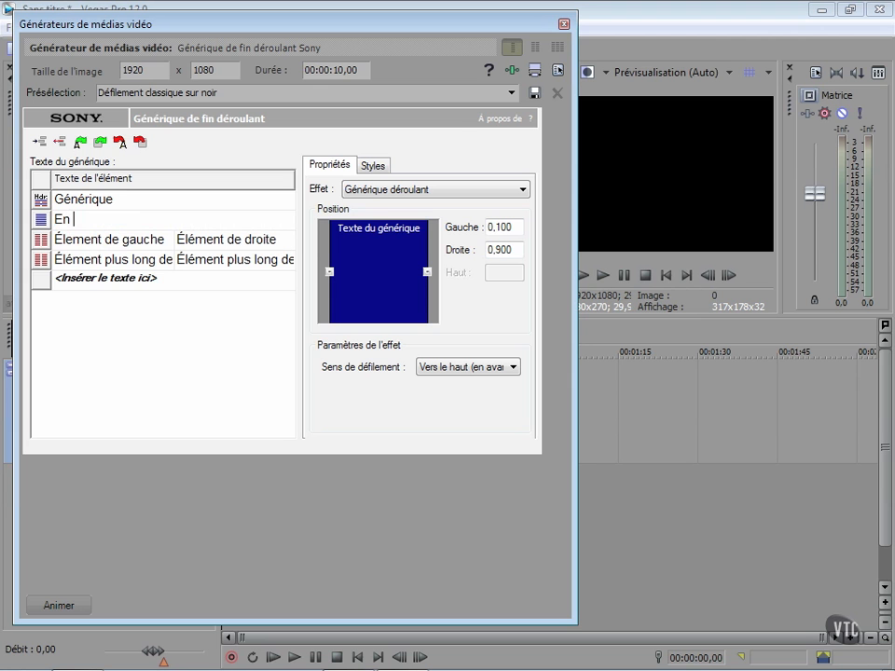
{"action": "type", "text": "quelques clicks"}
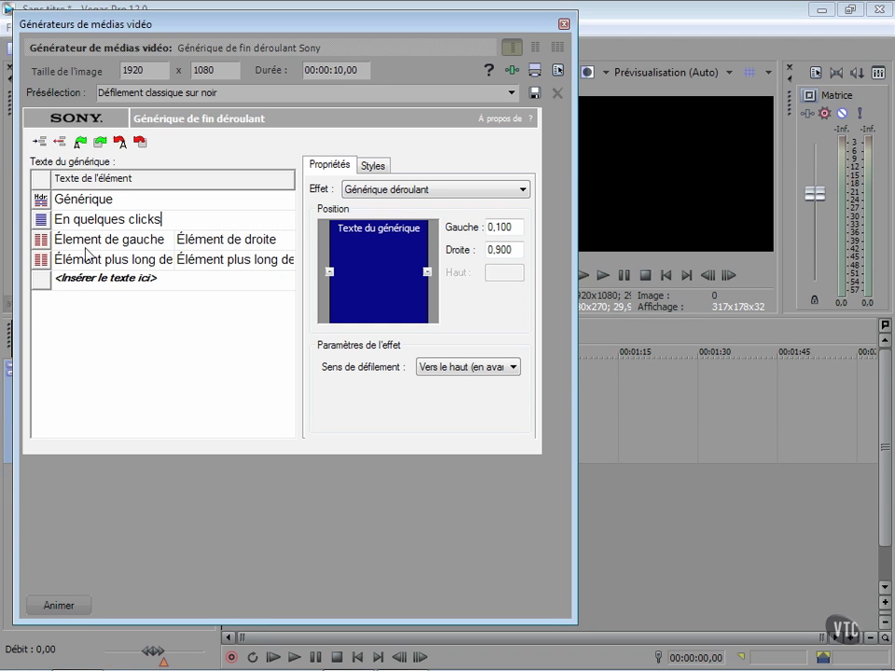
{"action": "left_click", "coordinate": [87, 245]}
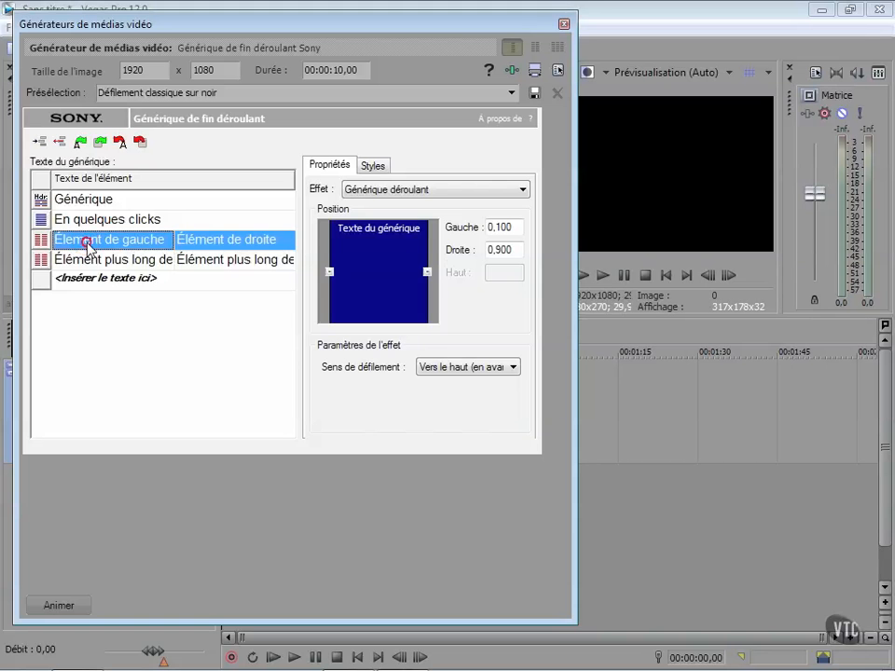
{"action": "type", "text": "Son"}
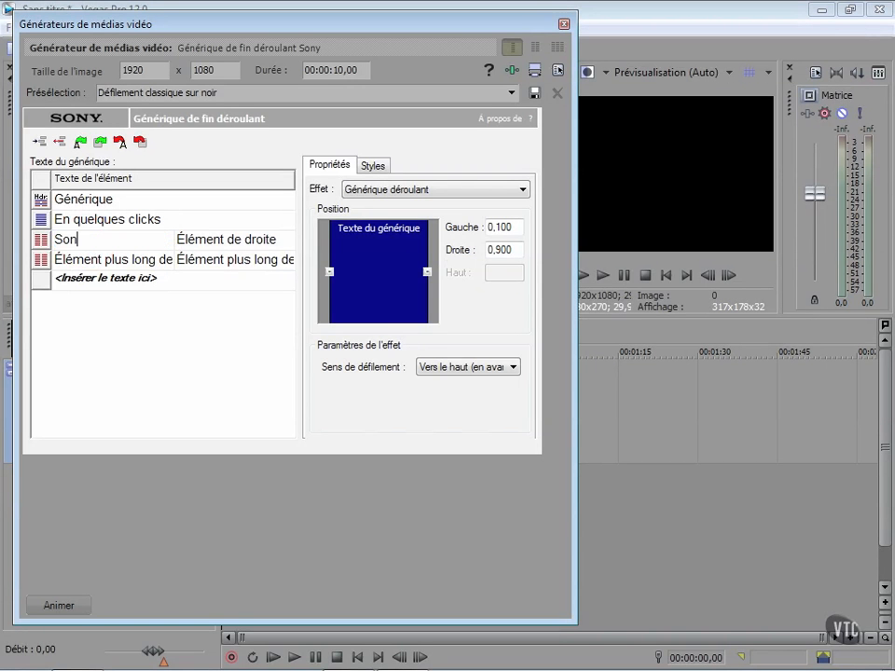
{"action": "left_click", "coordinate": [223, 238]}
{"action": "type", "text": "Mr x"}
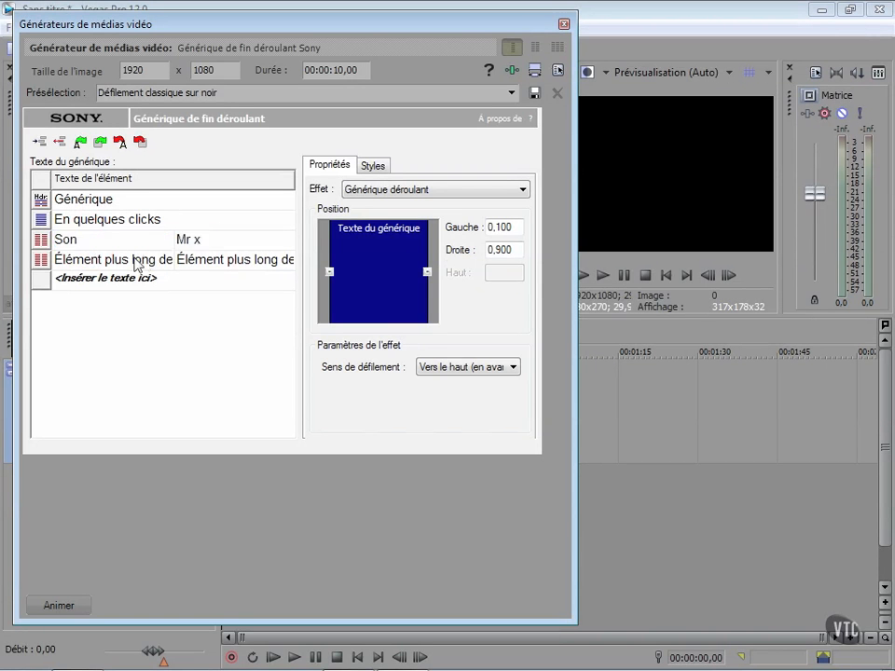
- Change the second two-column row of the credits to "Image" and "Mr y"
{"action": "left_click", "coordinate": [133, 260]}
{"action": "left_click", "coordinate": [130, 263]}
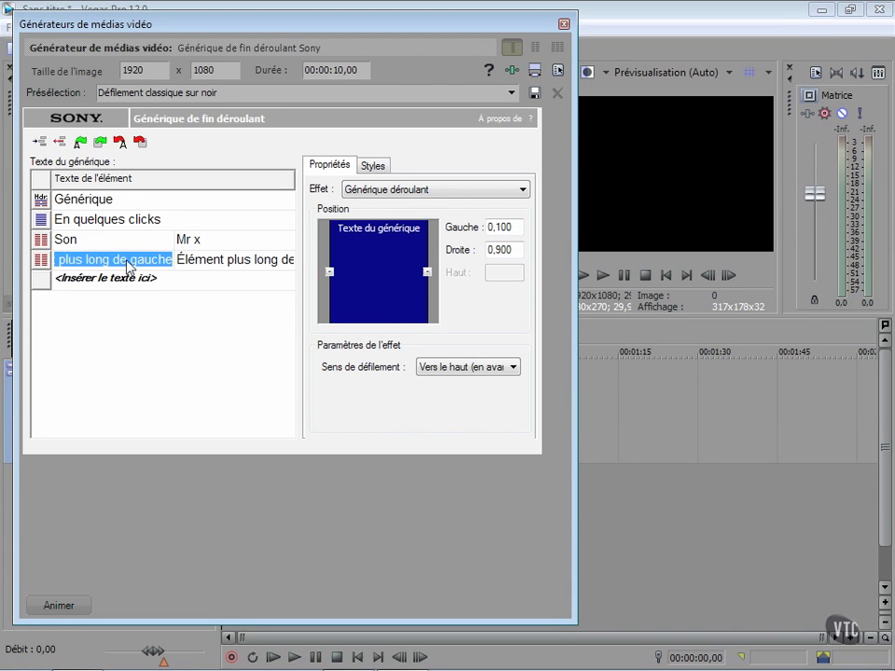
{"action": "type", "text": "Vidé"}
{"action": "key", "text": "BackSpace"}
{"action": "key", "text": "BackSpace"}
{"action": "key", "text": "BackSpace"}
{"action": "key", "text": "BackSpace"}
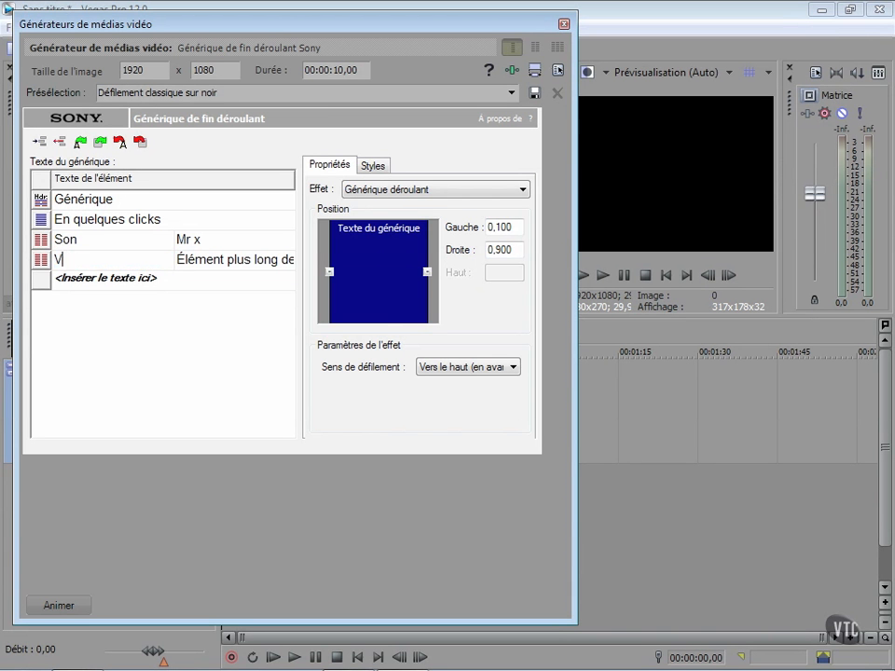
{"action": "type", "text": "Image"}
{"action": "left_click", "coordinate": [183, 262]}
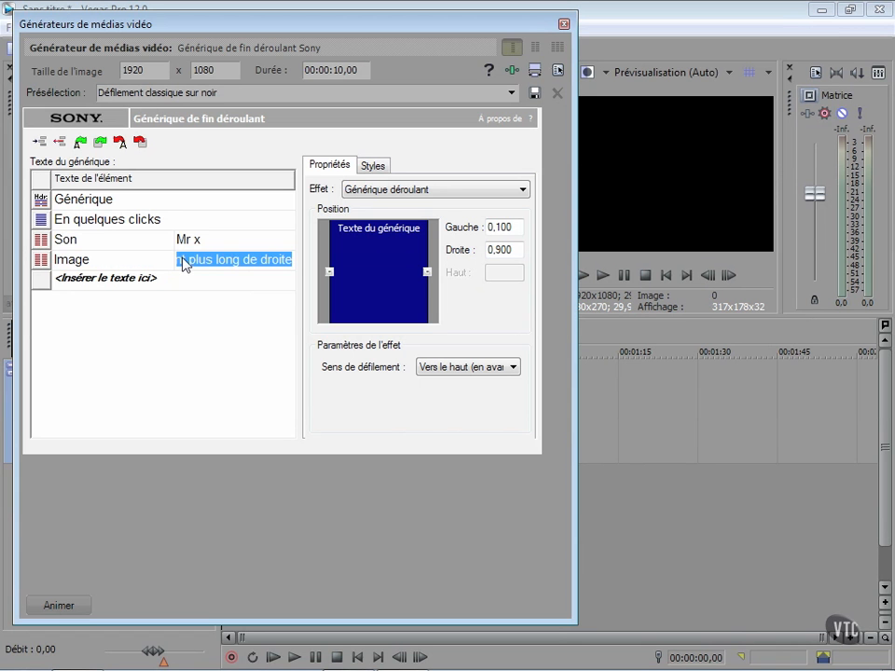
{"action": "type", "text": "M"}
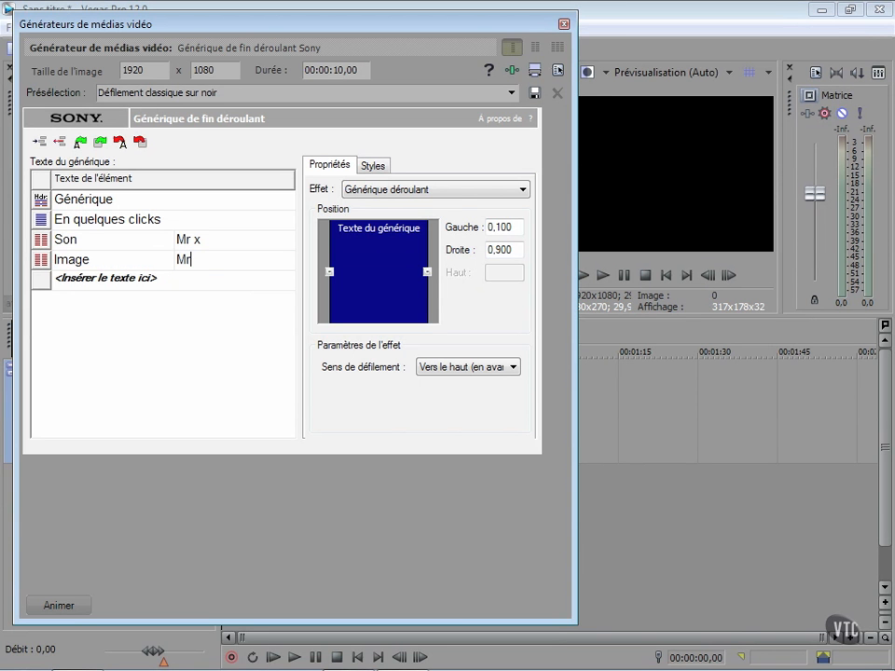
{"action": "type", "text": "r"}
{"action": "key", "text": "Return"}
{"action": "type", "text": "y"}
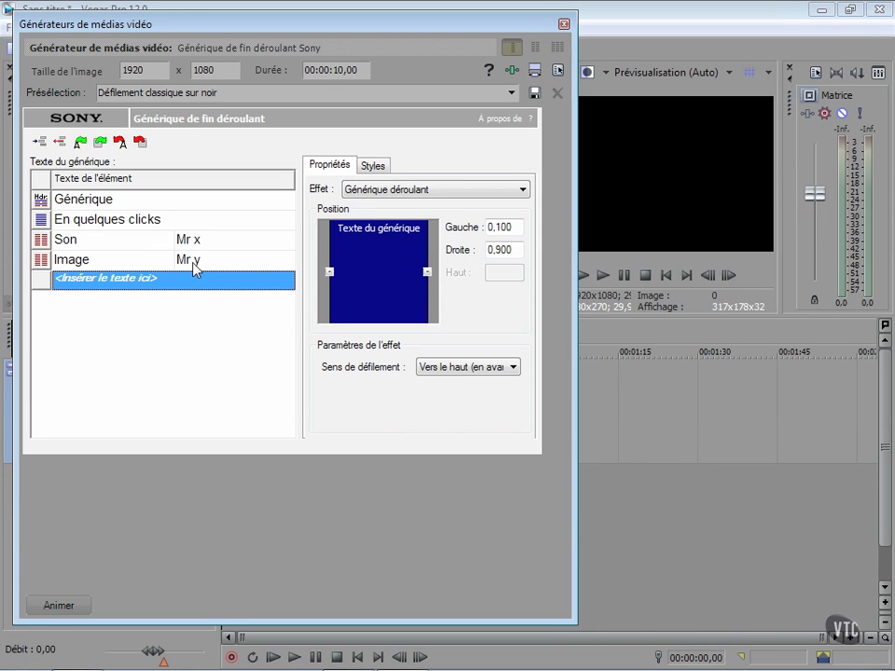
- Add a blank single-element row at the end of the credits and delete it again
{"action": "left_click", "coordinate": [46, 284]}
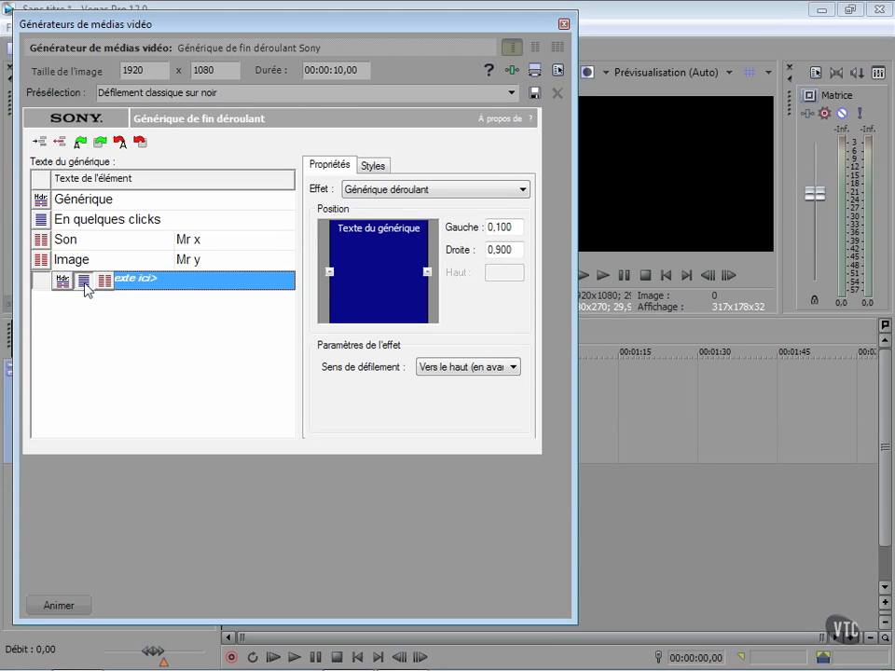
{"action": "left_click", "coordinate": [84, 280]}
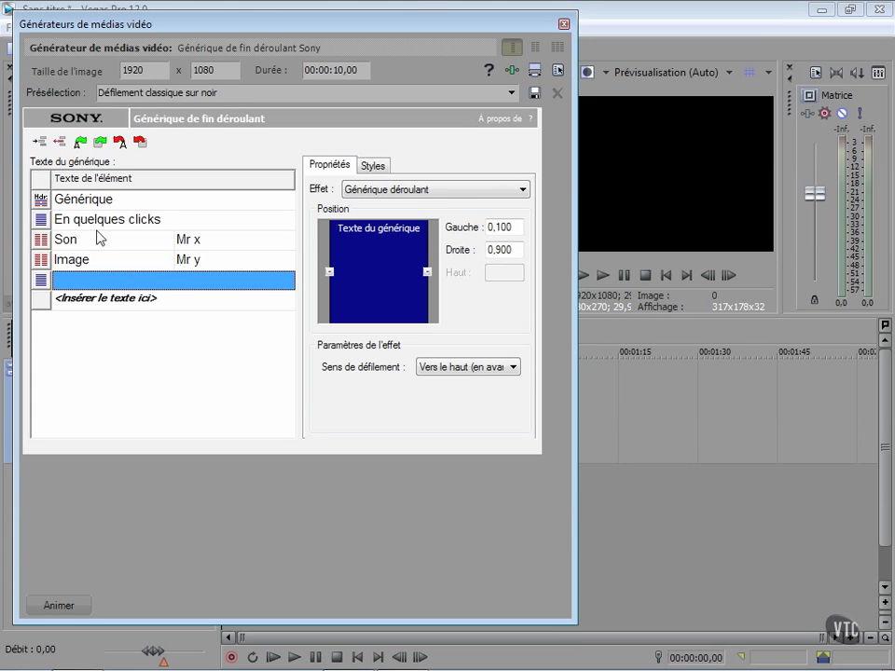
{"action": "left_click", "coordinate": [60, 143]}
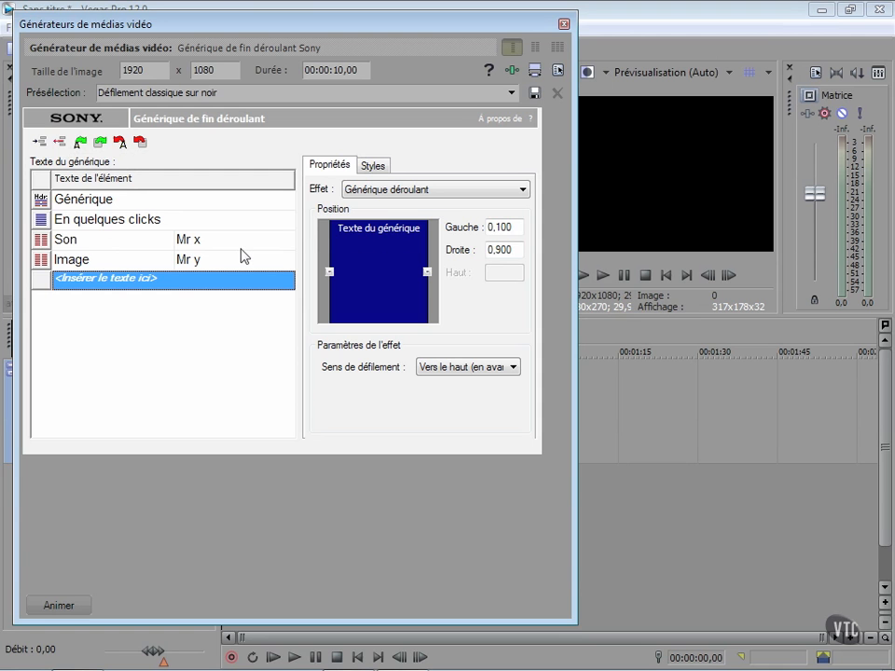
- Insert a blank two-column row above the Image row and add a closing single-element row reading "Fin"
{"action": "left_click", "coordinate": [46, 260]}
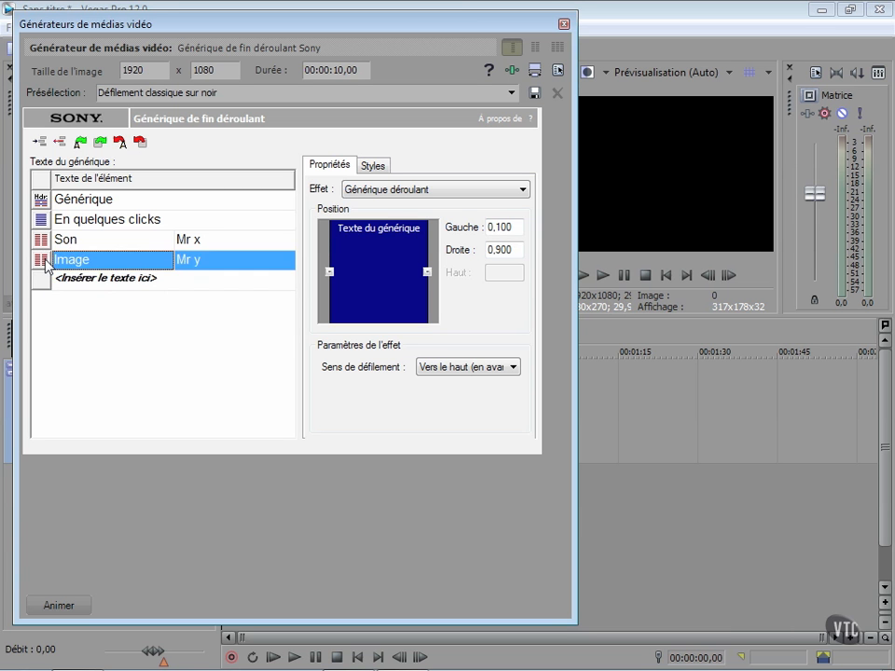
{"action": "left_click", "coordinate": [40, 141]}
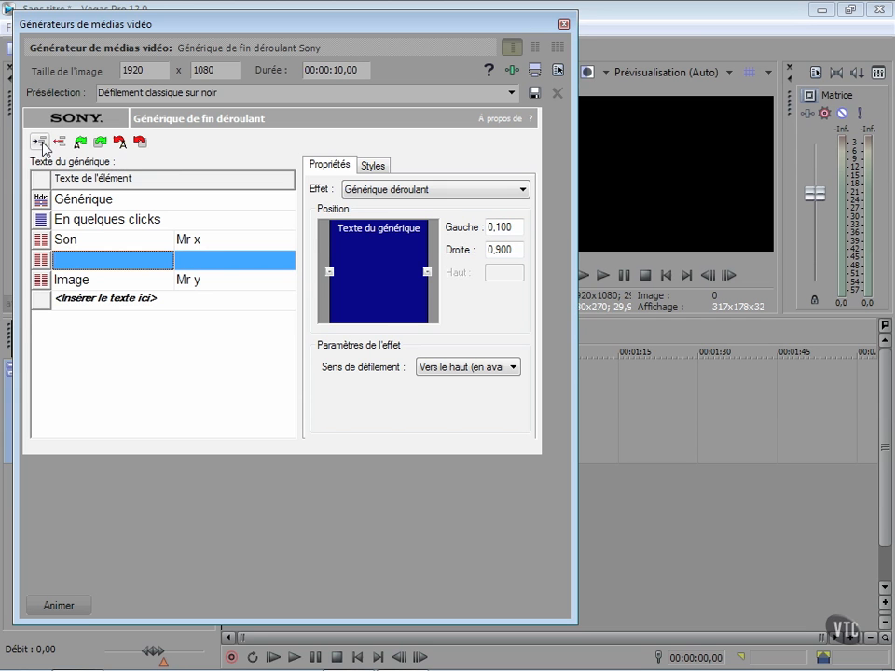
{"action": "left_click", "coordinate": [45, 302]}
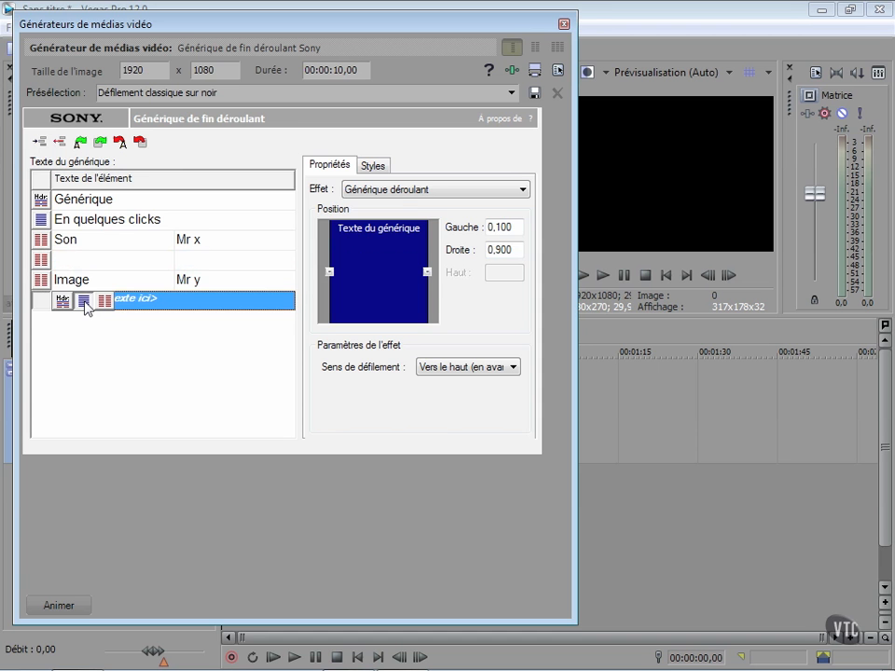
{"action": "left_click", "coordinate": [84, 300]}
{"action": "type", "text": "Fin"}
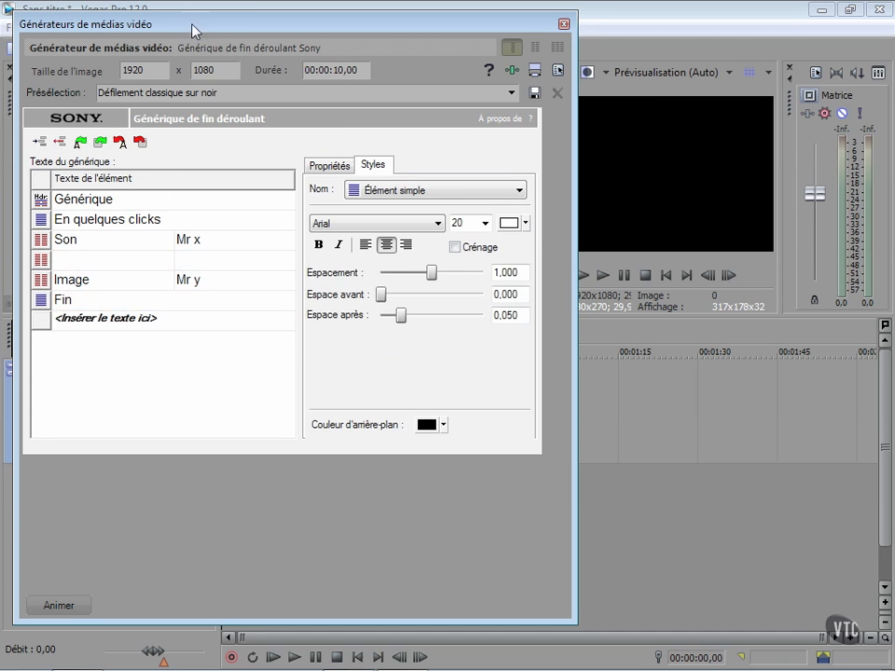
- Preview the credits in the middle of the clip, at about 00:00:05,28 on the timeline
{"action": "left_click_drag", "start_coordinate": [193, 30], "coordinate": [617, 244]}
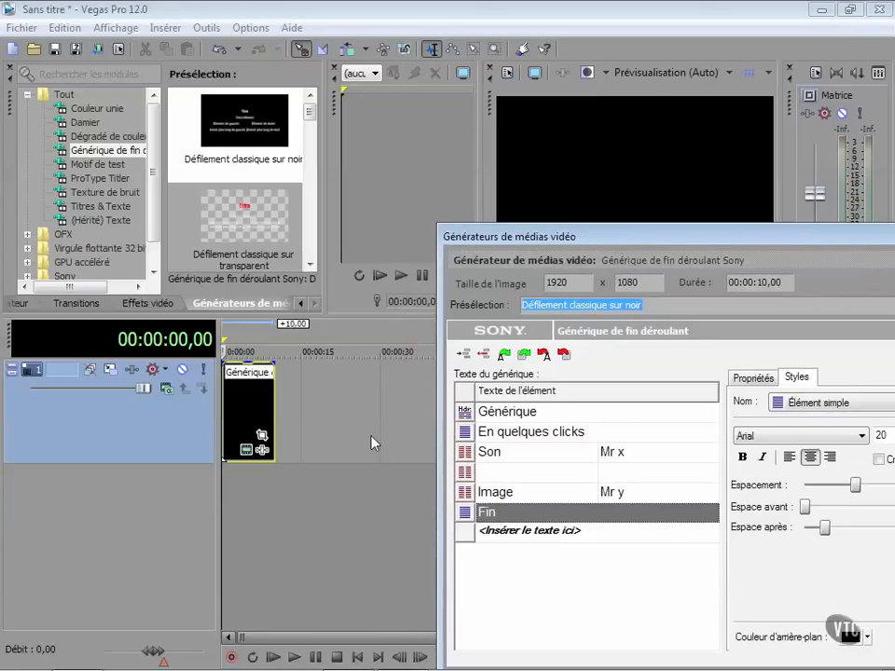
{"action": "left_click", "coordinate": [253, 487]}
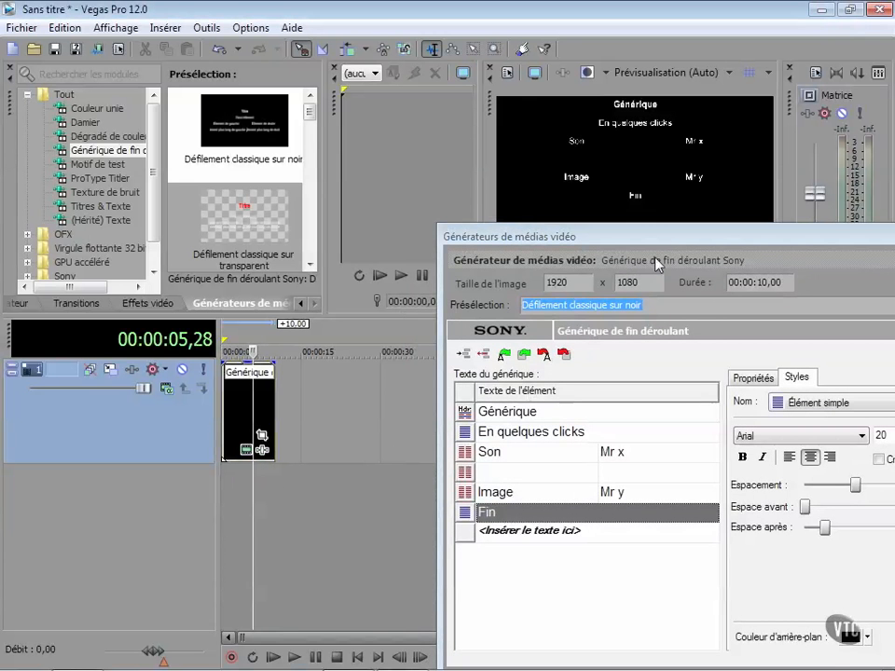
{"action": "left_click_drag", "start_coordinate": [678, 243], "coordinate": [249, 28]}
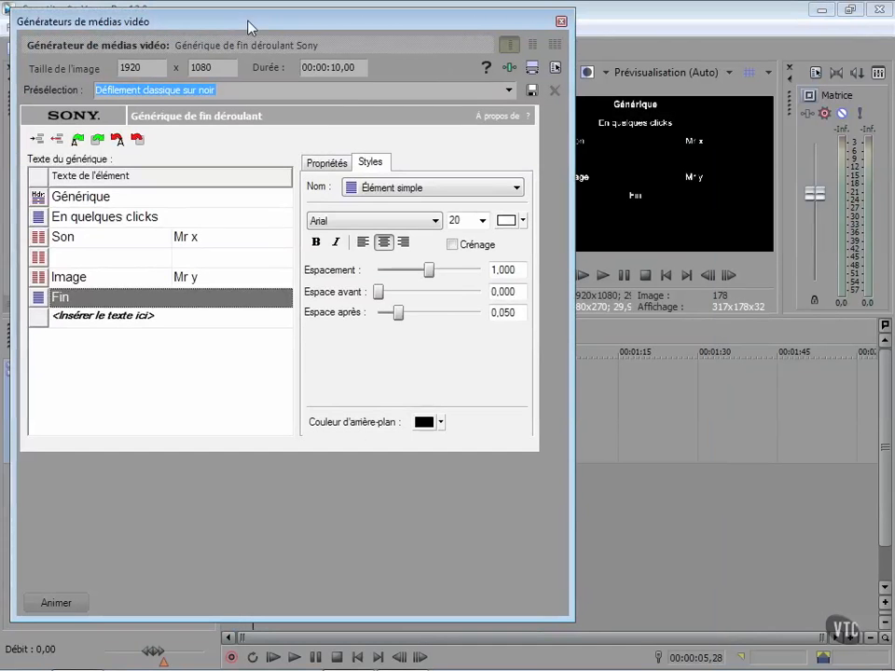
- Try right alignment for the left column of the double-element style, and restore its centred alignment
{"action": "left_click", "coordinate": [110, 285]}
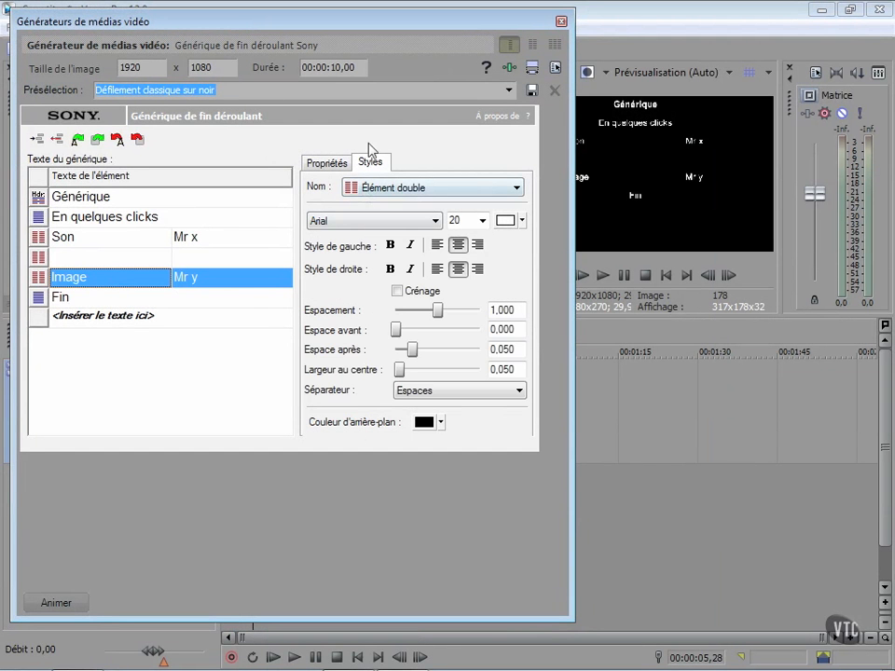
{"action": "left_click", "coordinate": [478, 244]}
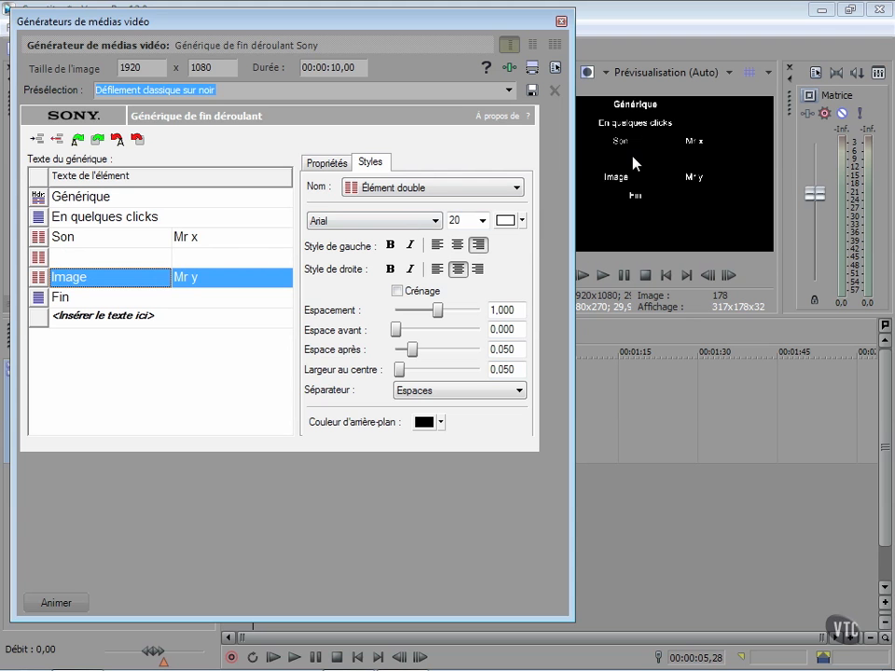
{"action": "left_click", "coordinate": [457, 245]}
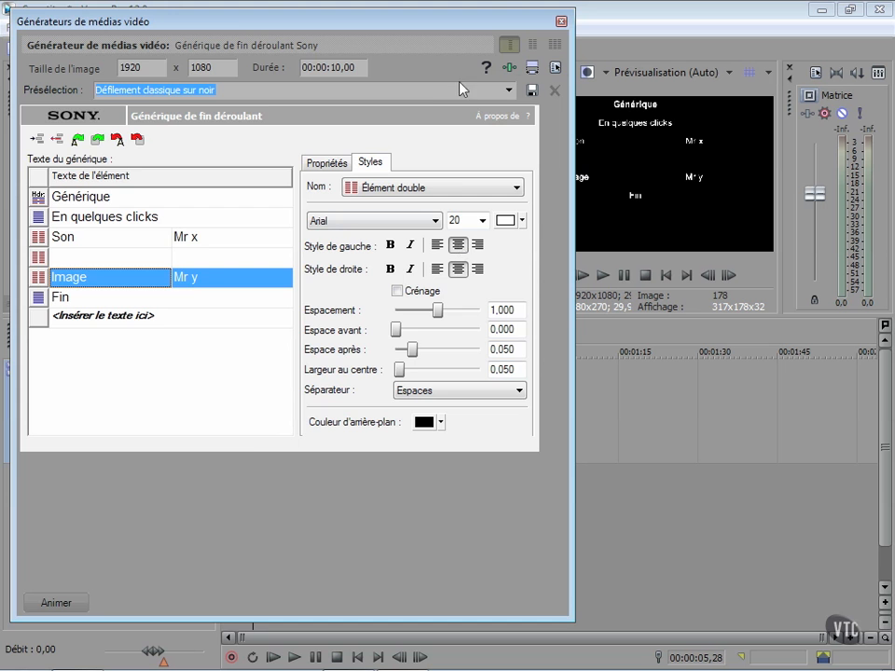
- Close the credits generator and play the credit roll from the start of the timeline
{"action": "left_click", "coordinate": [561, 20]}
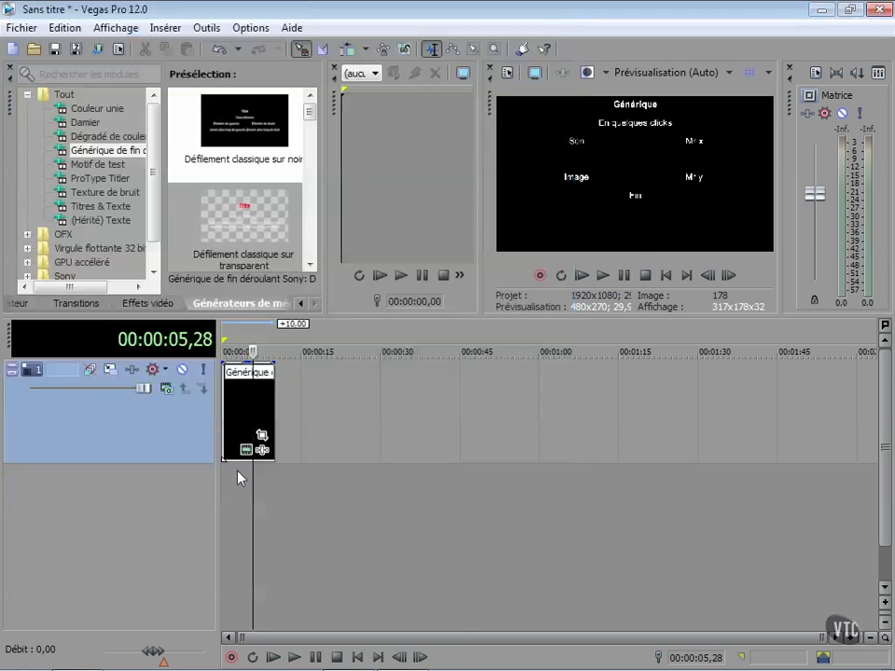
{"action": "left_click", "coordinate": [273, 657]}
- Reopen the credit roll's generated media settings, set the duration to 20 seconds, and close them
{"action": "left_click", "coordinate": [245, 453]}
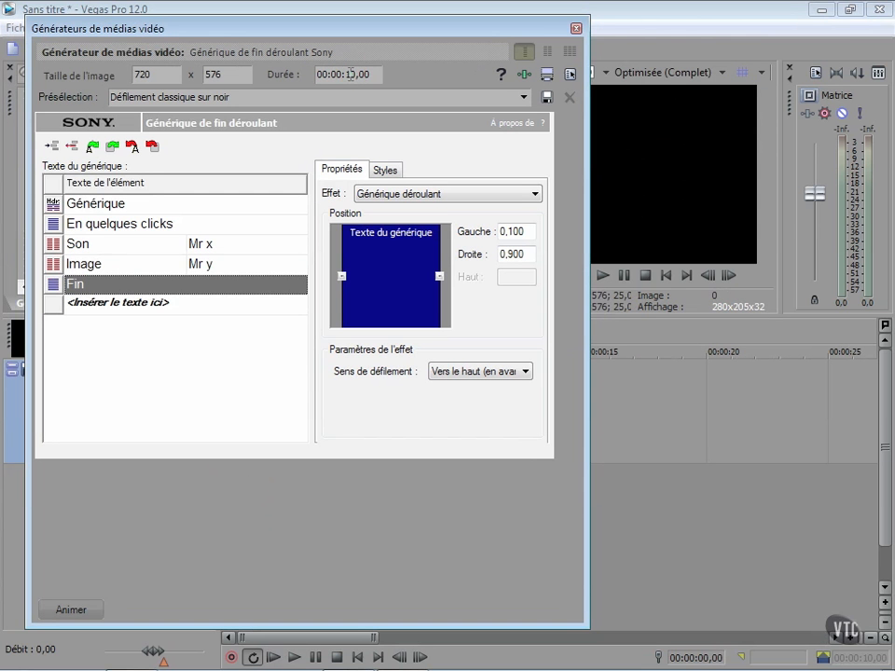
{"action": "left_click", "coordinate": [348, 75]}
{"action": "left_click", "coordinate": [352, 74]}
{"action": "double_click", "coordinate": [351, 74]}
{"action": "type", "text": "20"}
{"action": "key", "text": "Return"}
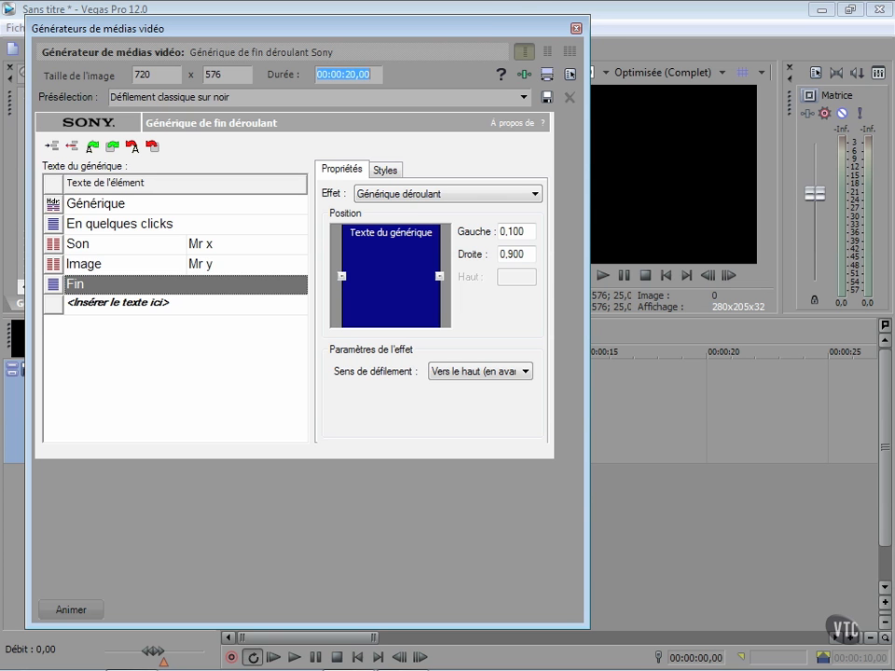
{"action": "left_click", "coordinate": [575, 28]}
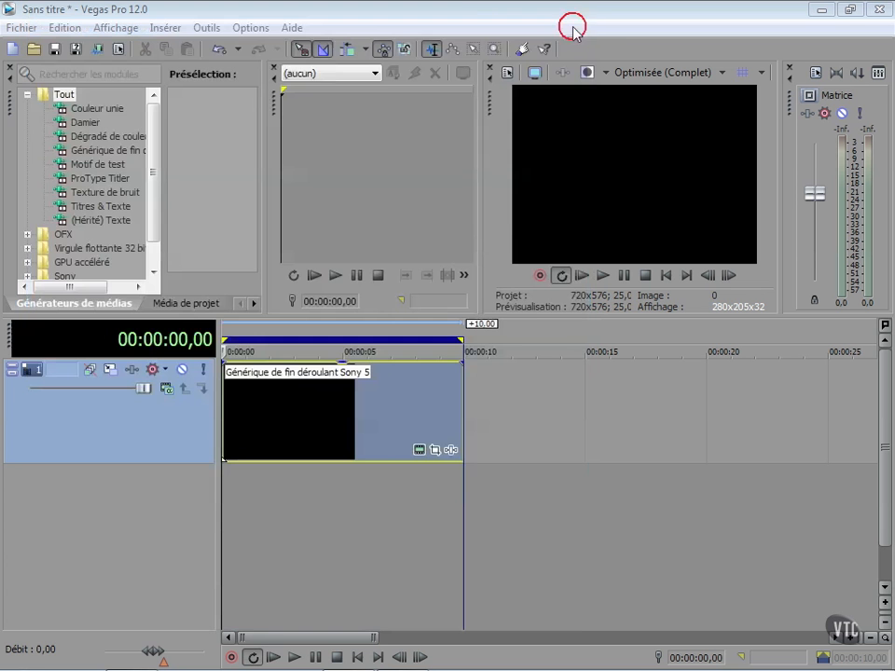